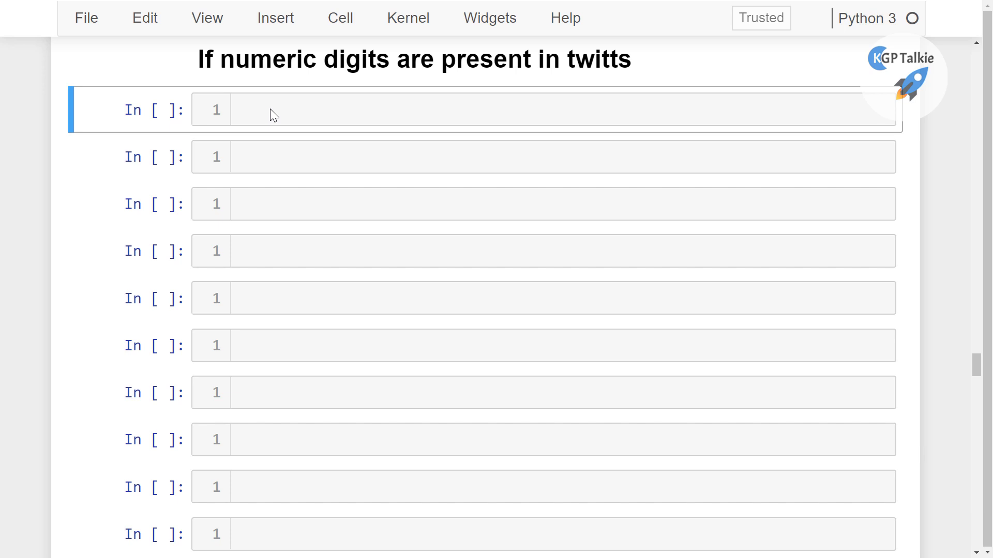
Assign x = 'this is 1 and 2' in the first code cell and run it.
click(272, 109)
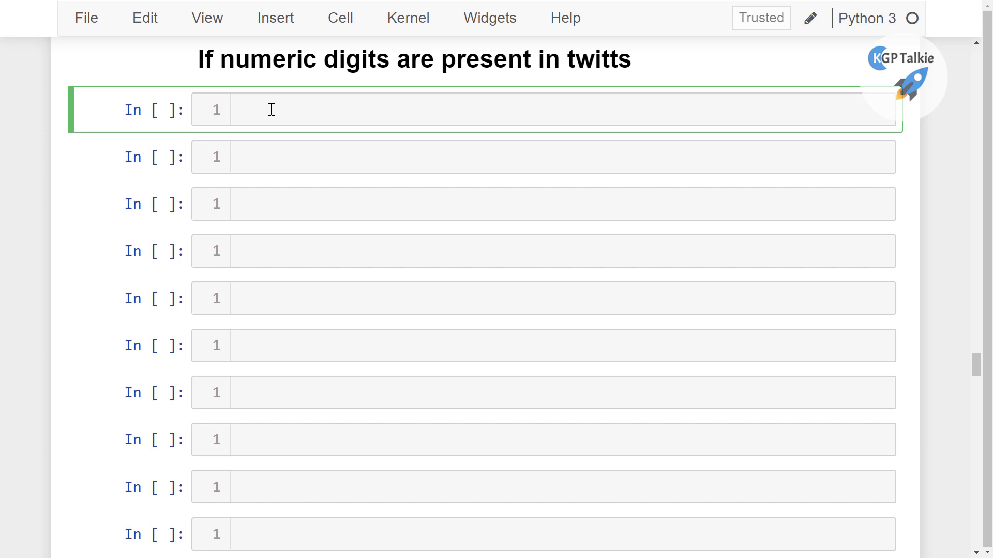
text(x = )
text(')
text(this )
text(is 1 an)
text(d 2)
key(shift+Return)
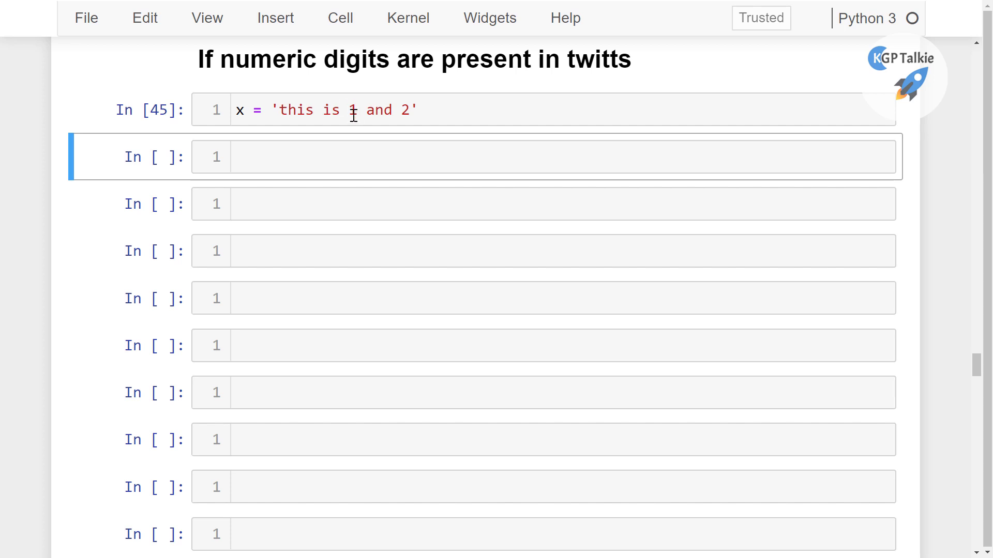
Run x.split() to get ['this', 'is', '1', 'and', '2'], then clear a stray '1' below.
click(342, 146)
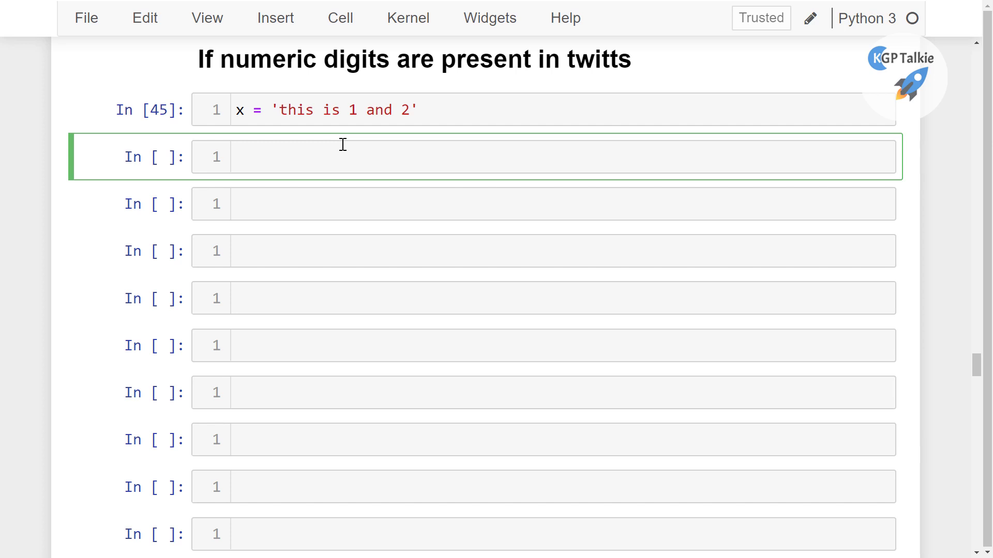
text(x)
text(.split())
key(shift+Return)
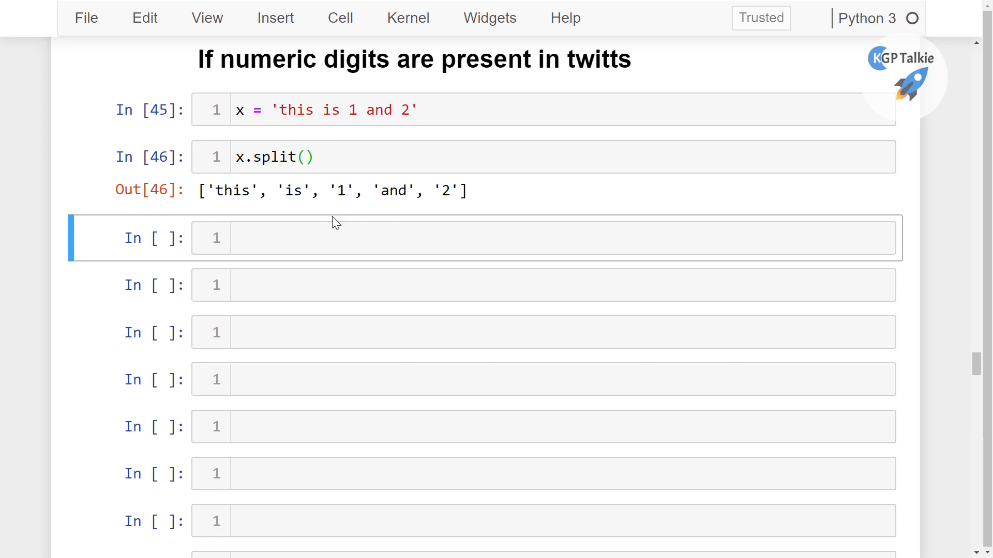
drag(331, 191, 354, 192)
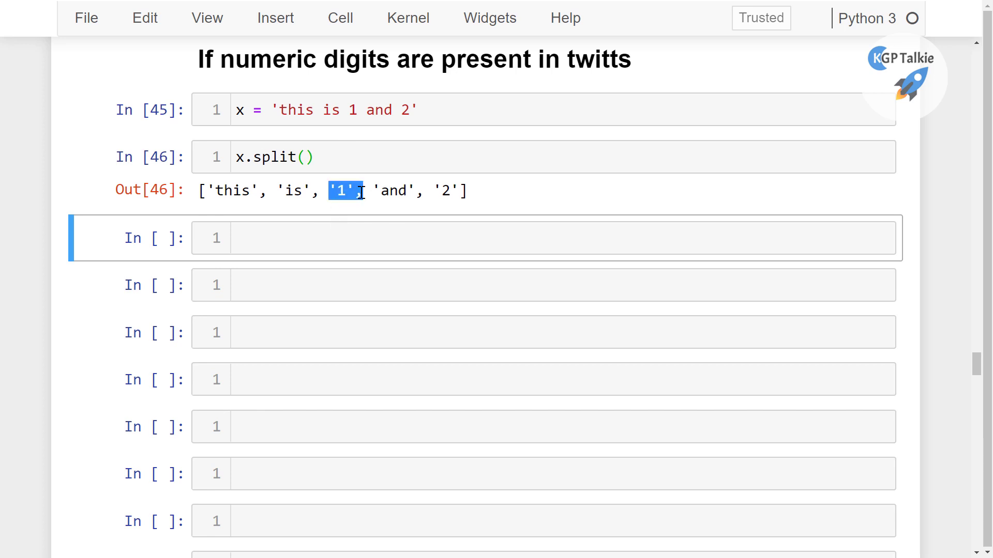
click(325, 236)
text('1)
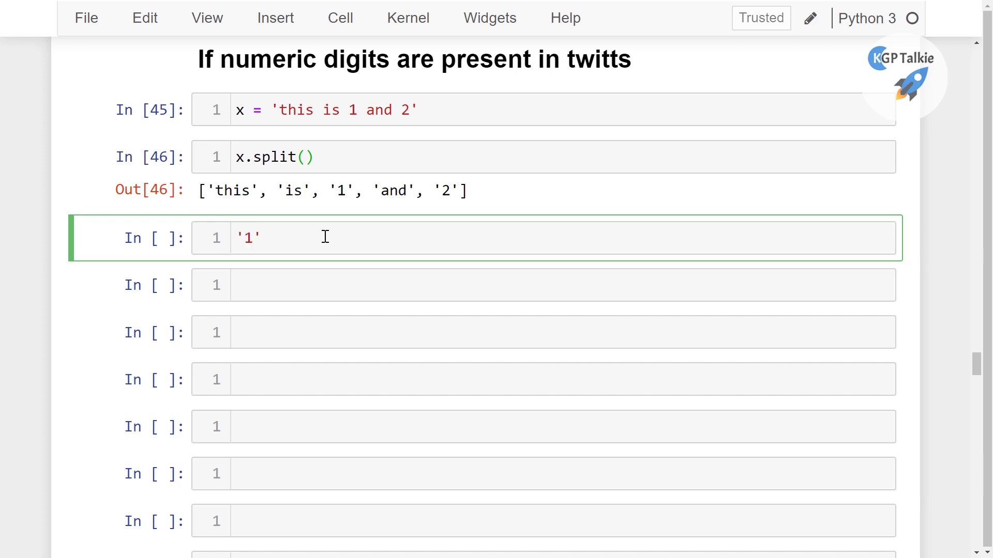
key(BackSpace)
key(BackSpace)
Copy x.split() into a new cell and pick the third token with index [2].
click(325, 157)
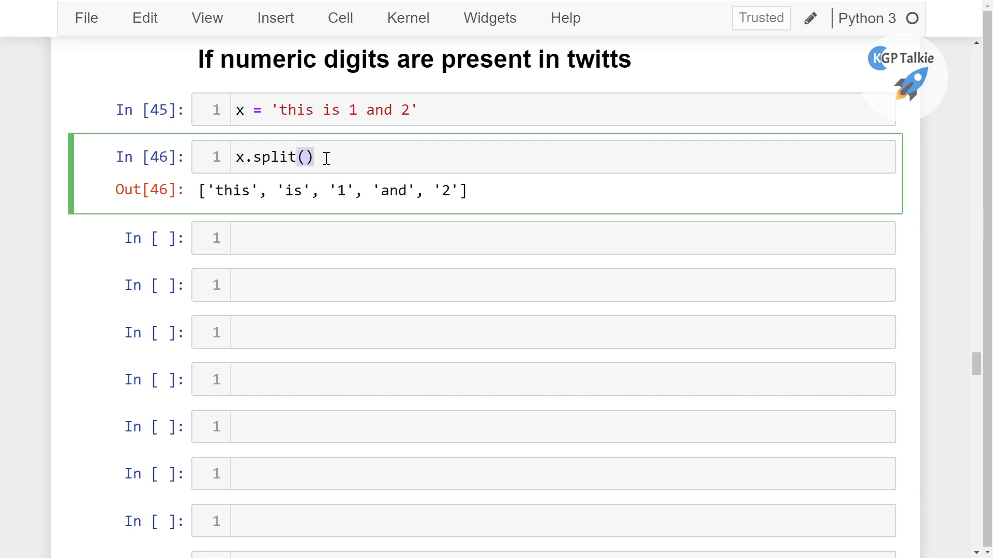
triple_click(326, 157)
key(ctrl+c)
click(326, 157)
click(304, 238)
key(ctrl+v)
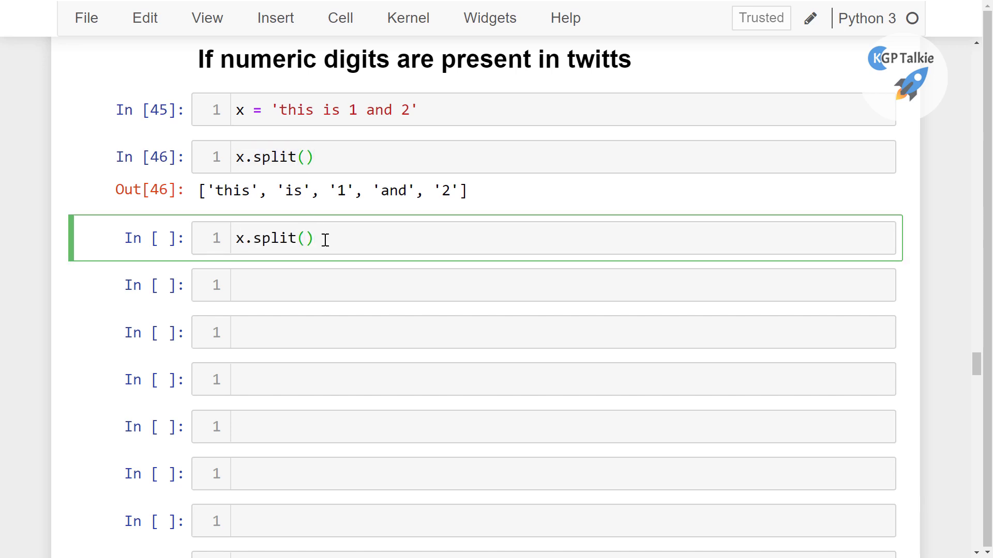
text([2)
key(shift+Return)
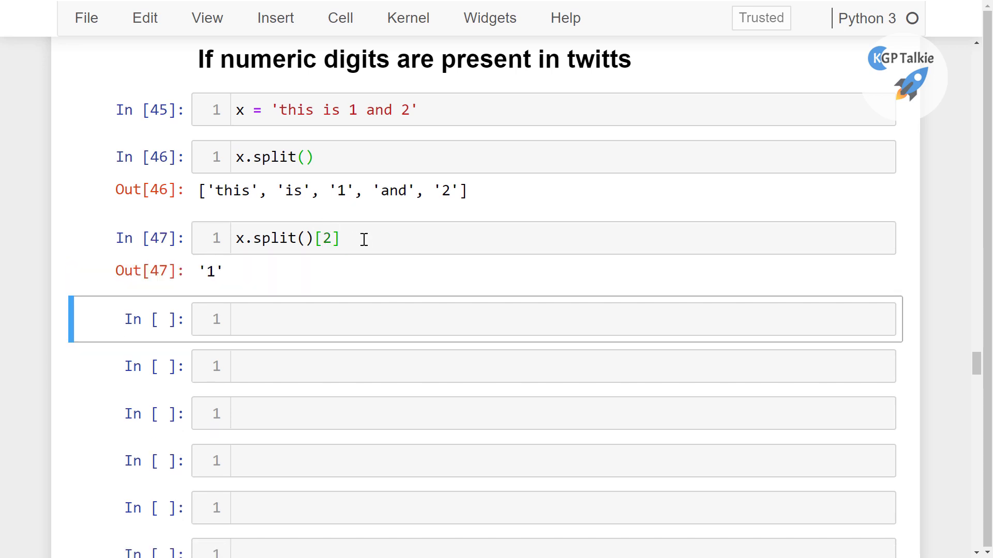
Append .isdigit() to the third-token check, which returns True.
click(363, 240)
text(.isd)
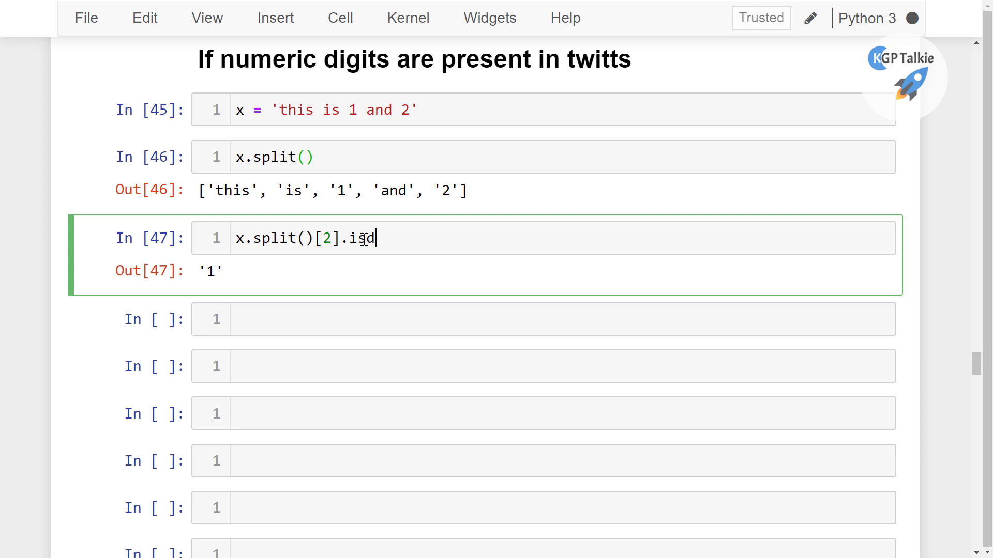
key(Tab)
key(Down)
key(Return)
text(())
key(shift+Return)
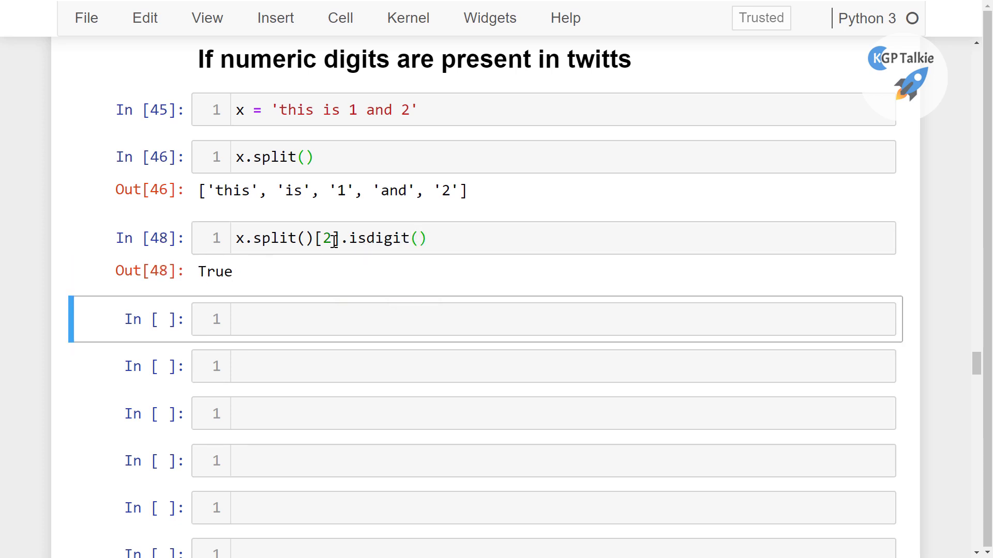
Change the index to 3 so the digit check on 'and' returns False.
click(334, 240)
key(BackSpace)
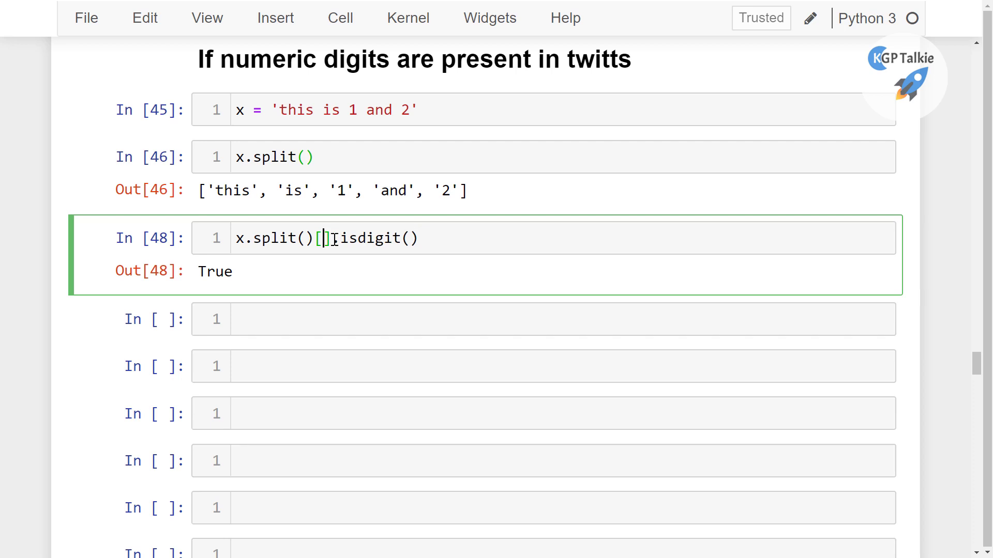
text(3)
key(shift+Return)
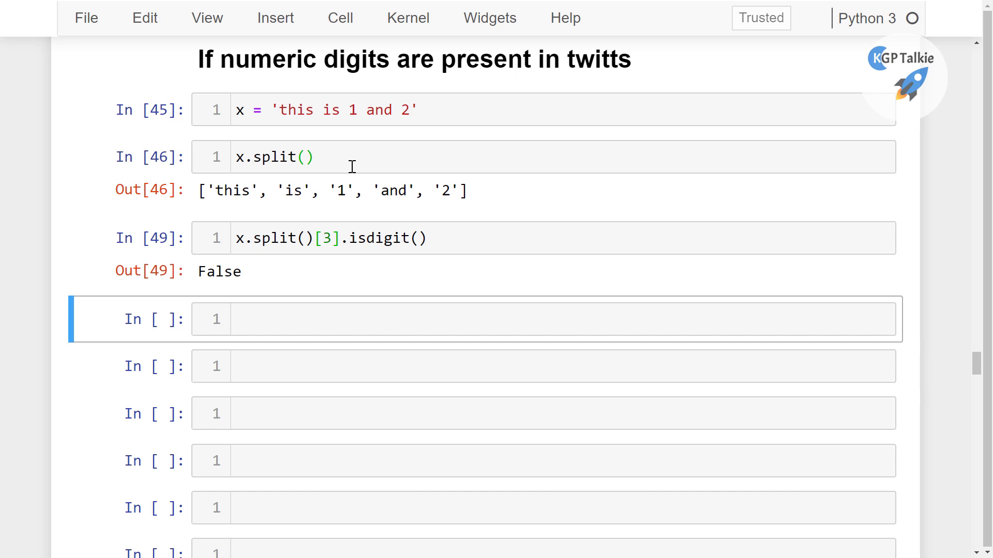
Write the twitts apply with lambda x: len[t for t in x.split() if t.isdigit()] and copy the comprehension.
click(261, 328)
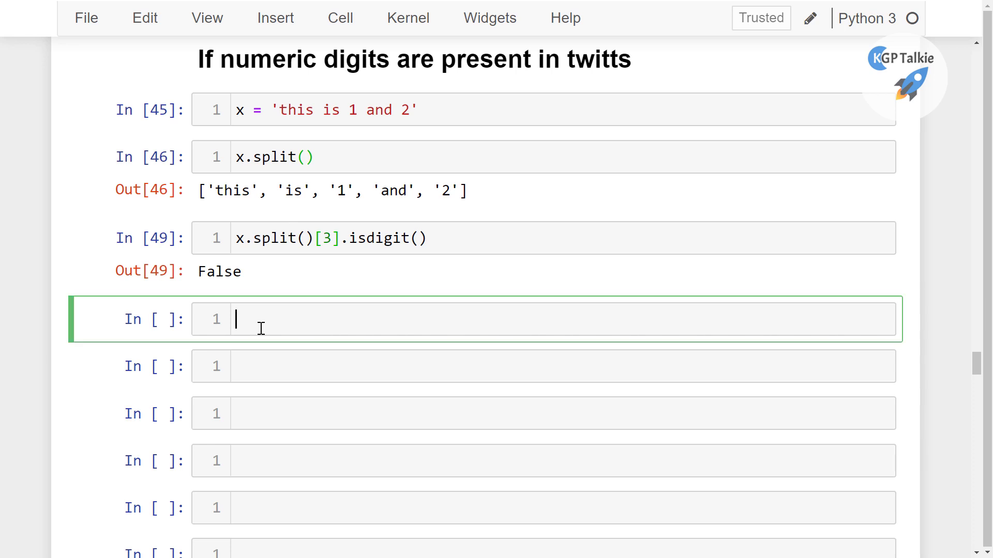
text(d)
text(f['twitts)
text('].)
text(app)
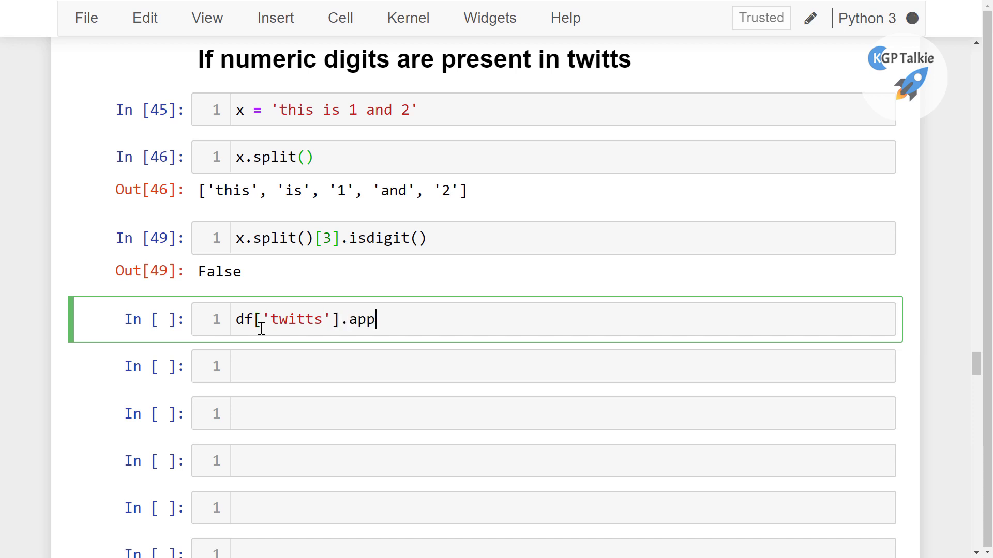
text(ly()
text(lambda )
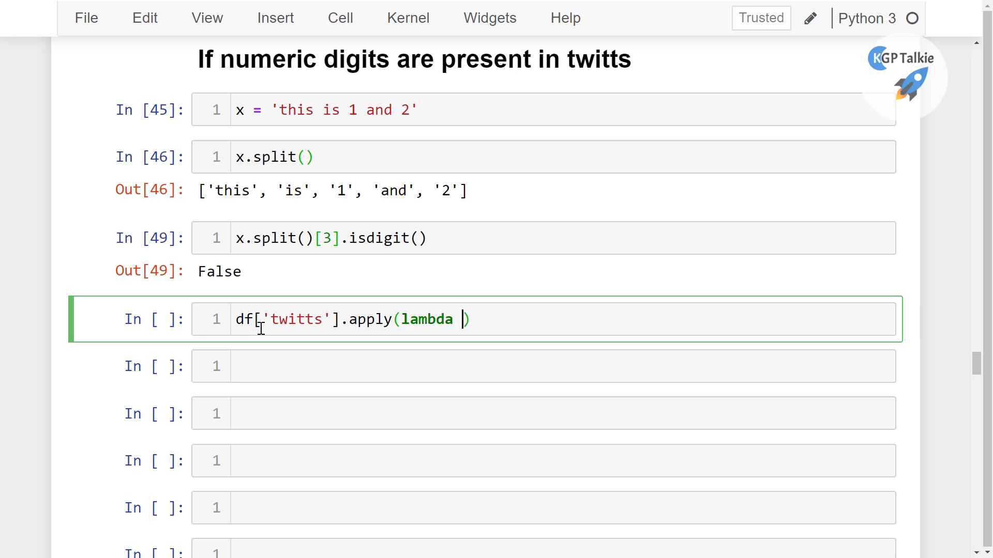
text(x: )
text(len)
text([)
text(t)
key(BackSpace)
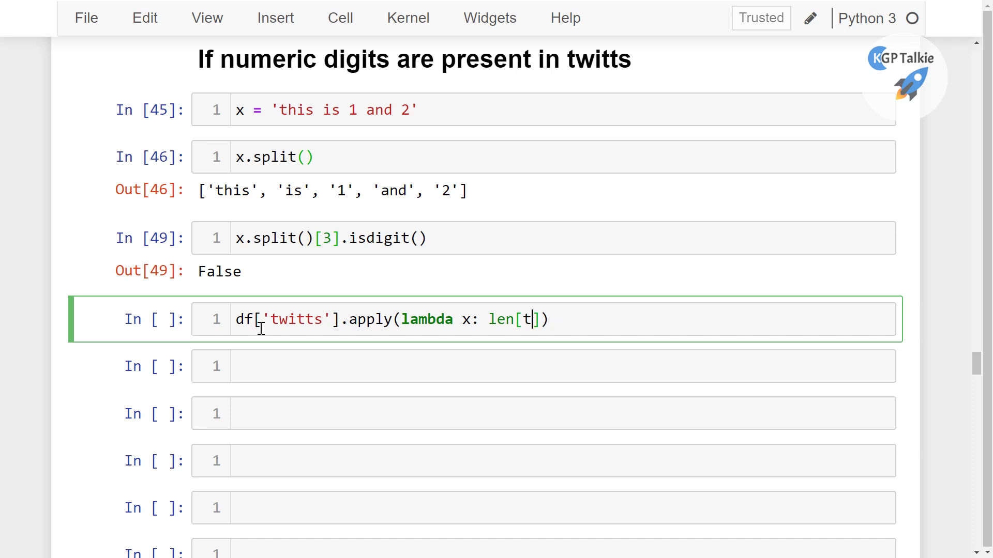
key(BackSpace)
text(t)
key(BackSpace)
text(for t)
text( in x.sp)
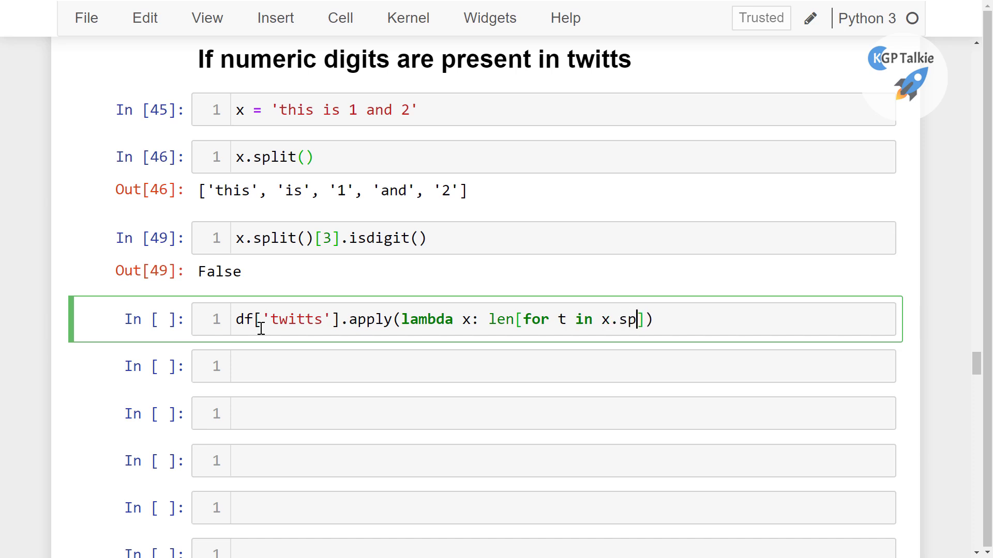
text(lit)
text(() if )
text(t.)
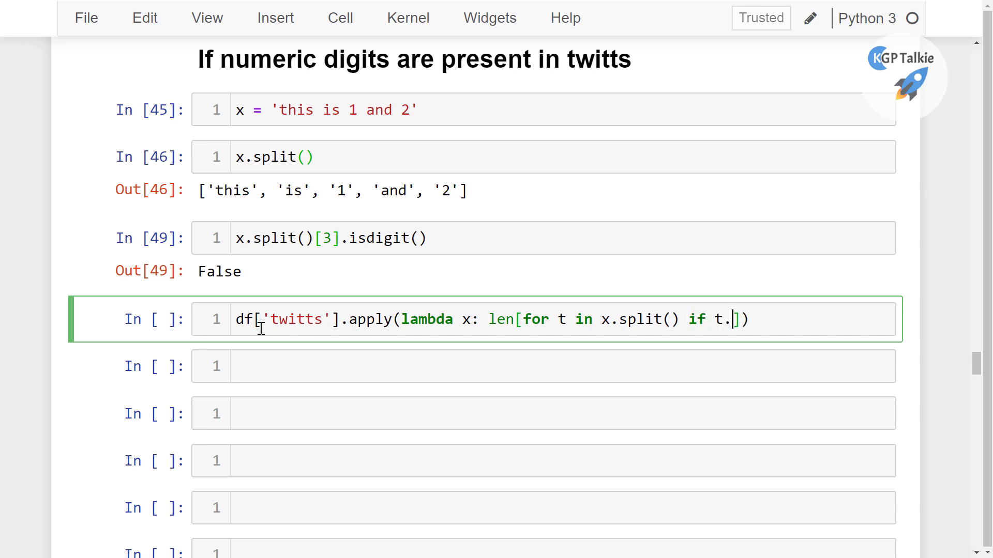
text(isd)
text(i)
text(git()
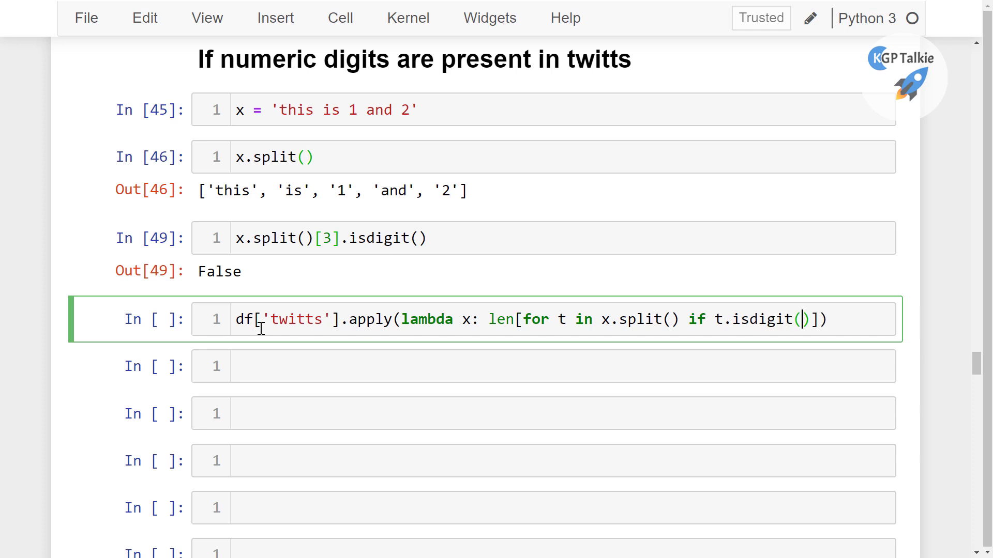
text())
drag(712, 319, 809, 318)
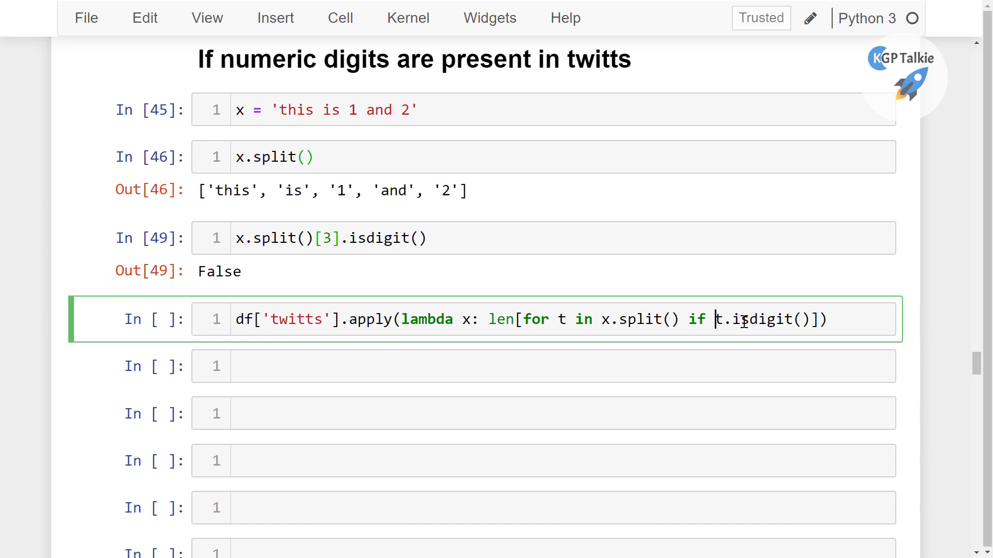
click(525, 319)
text(t)
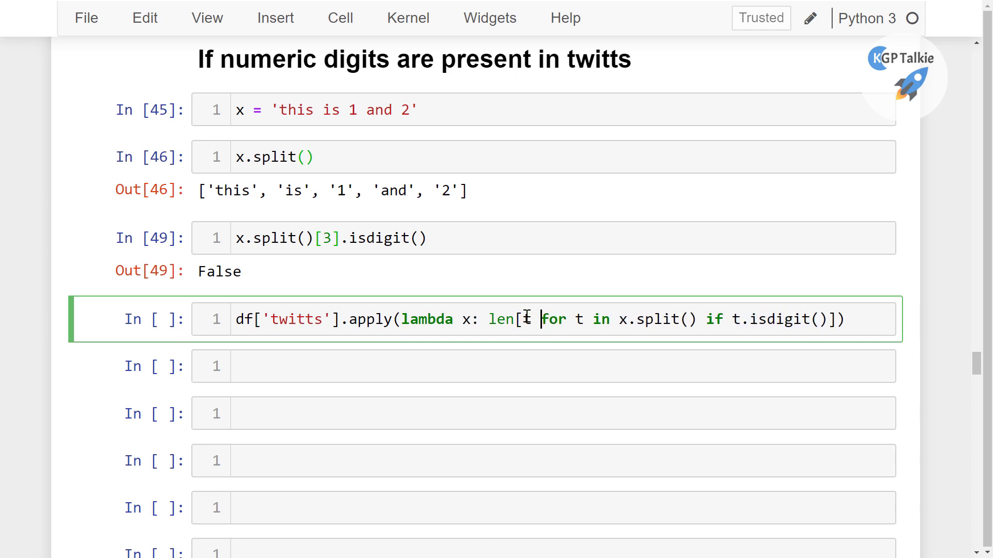
double_click(527, 318)
click(526, 320)
drag(838, 319, 517, 318)
key(ctrl+c)
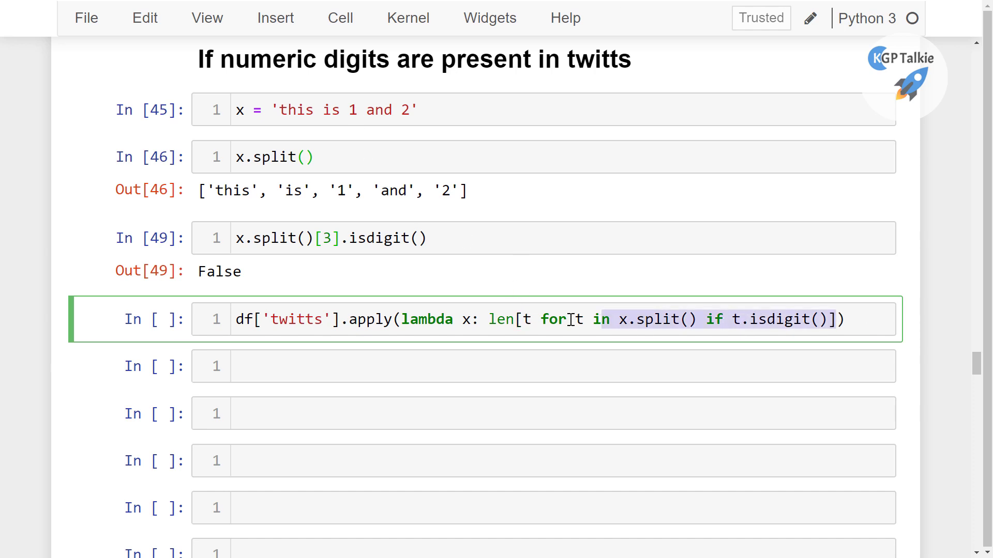
Test the comprehension on x in a new cell above, returning ['1', '2'].
click(154, 322)
key(a)
click(284, 315)
key(ctrl+v)
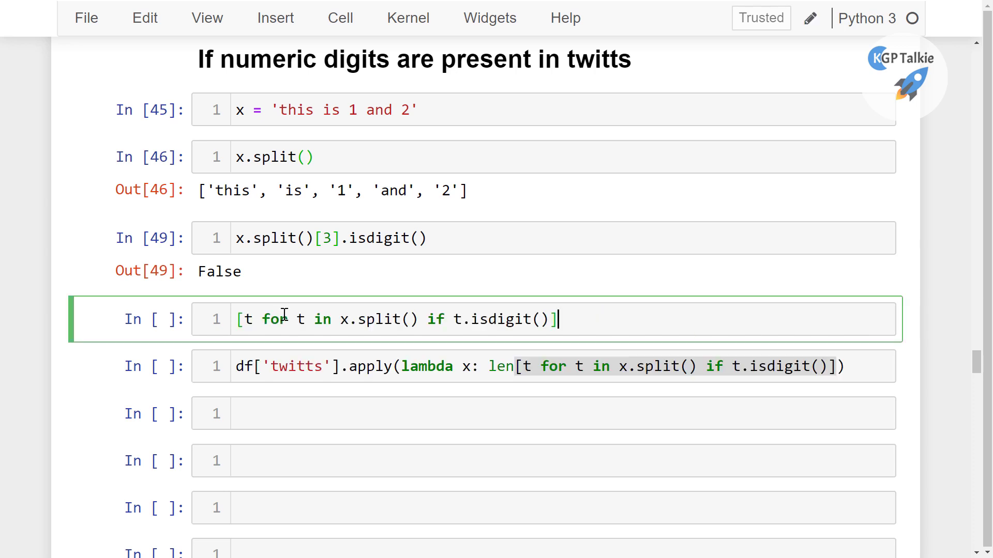
key(shift+Return)
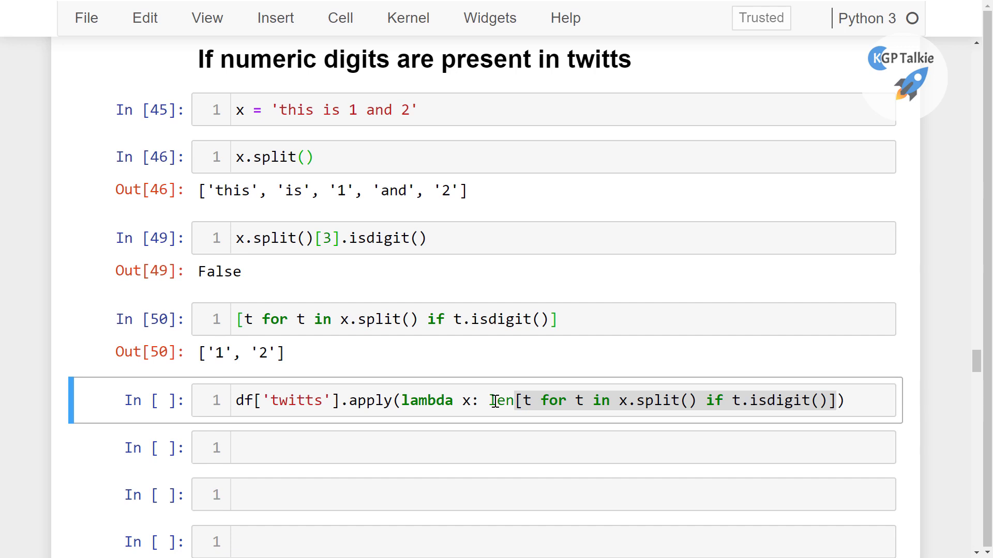
Prefix the apply line with df['numerics_count'] = and run it, getting SyntaxError: invalid syntax.
click(241, 402)
text(=)
key(Left)
key(Left)
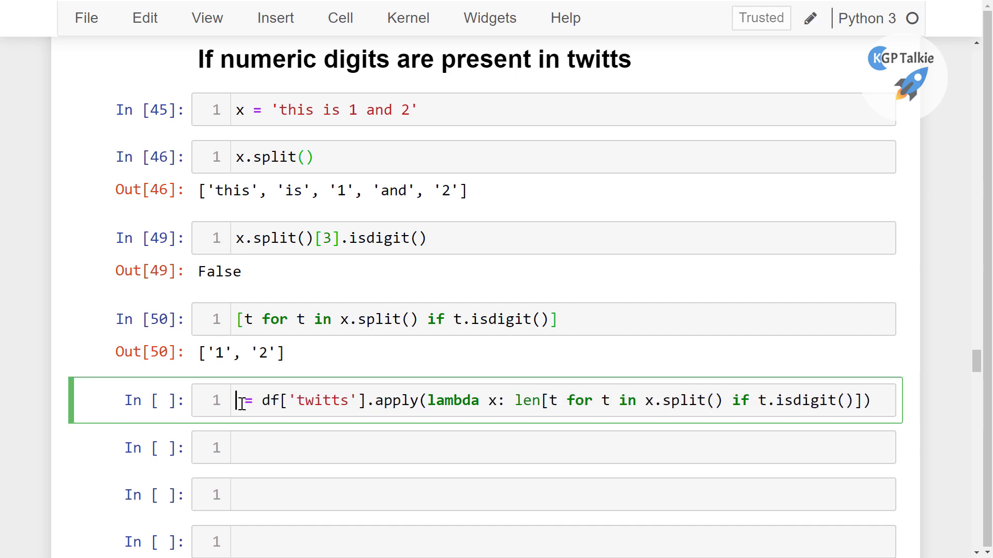
text(df[')
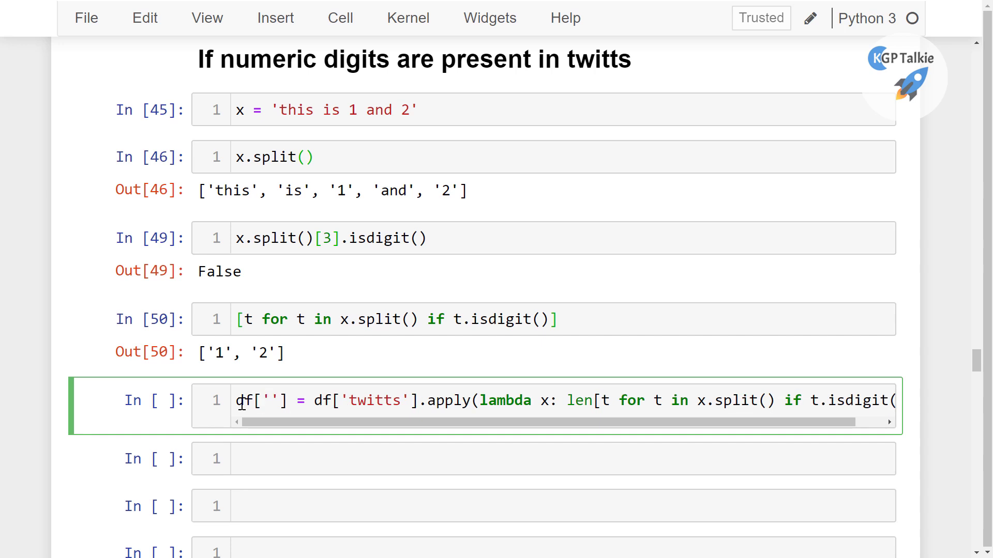
text(numeri)
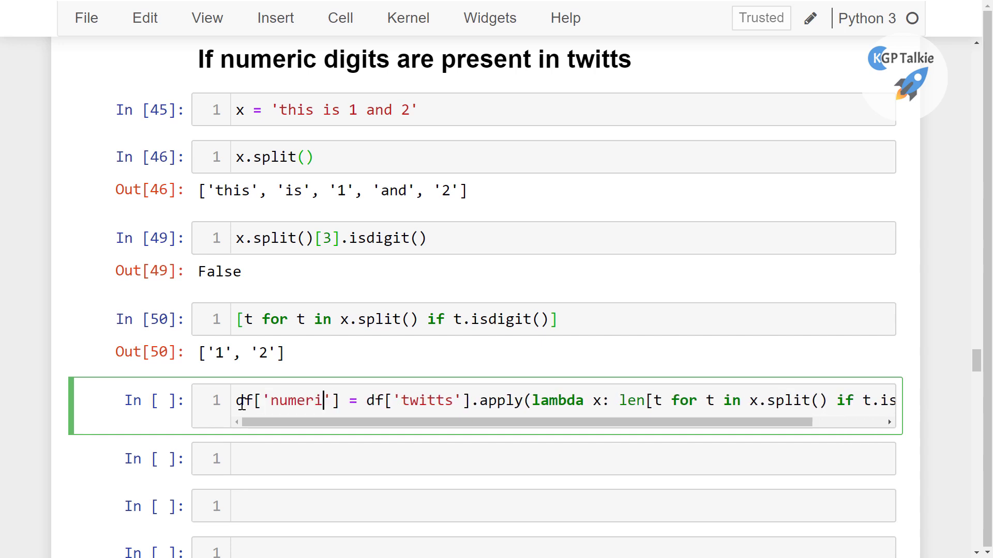
text(c)
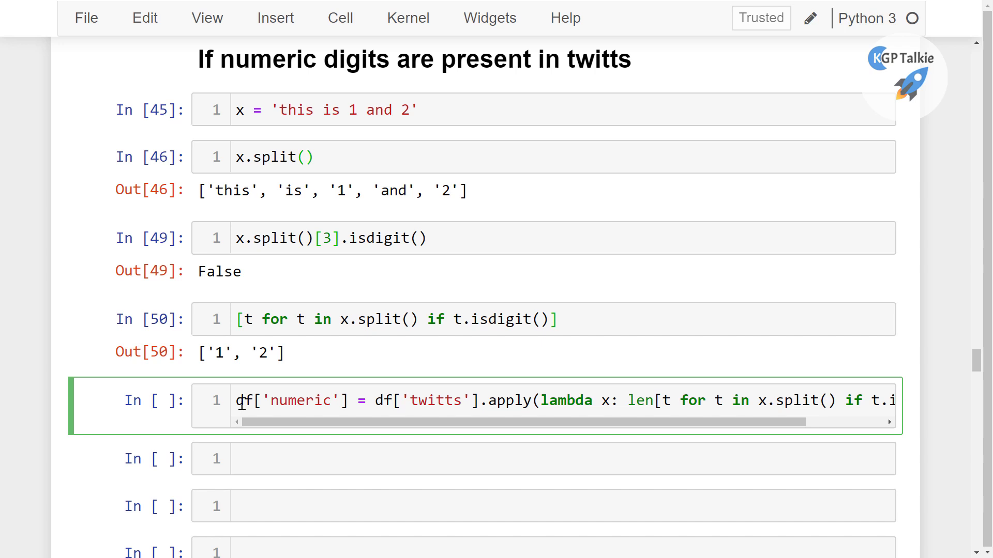
text(s_count)
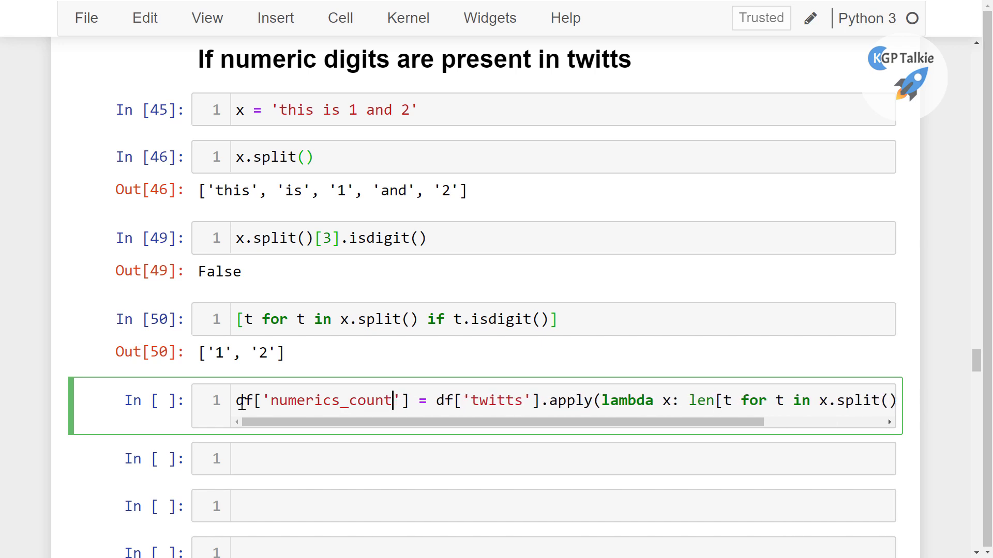
key(shift+Return)
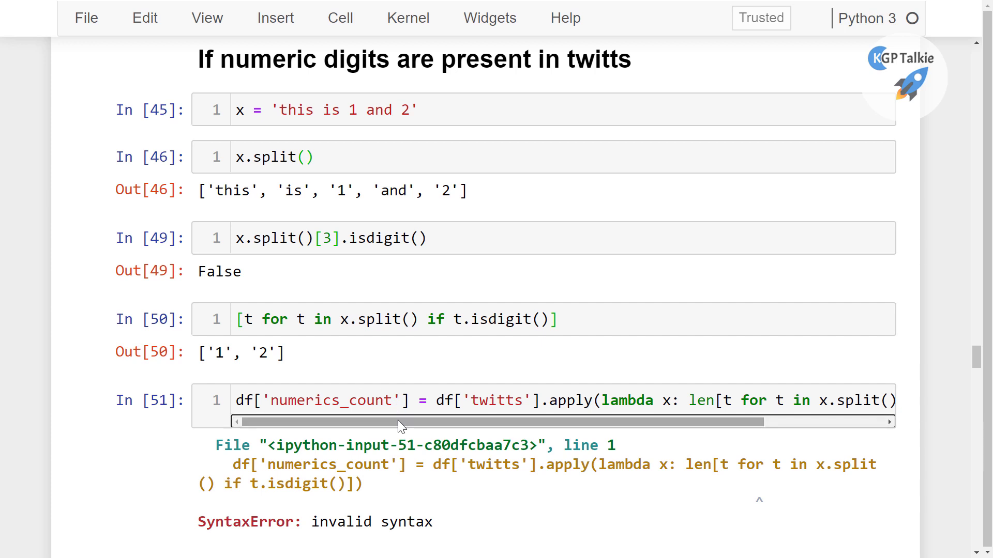
scroll(412, 477, down, 1)
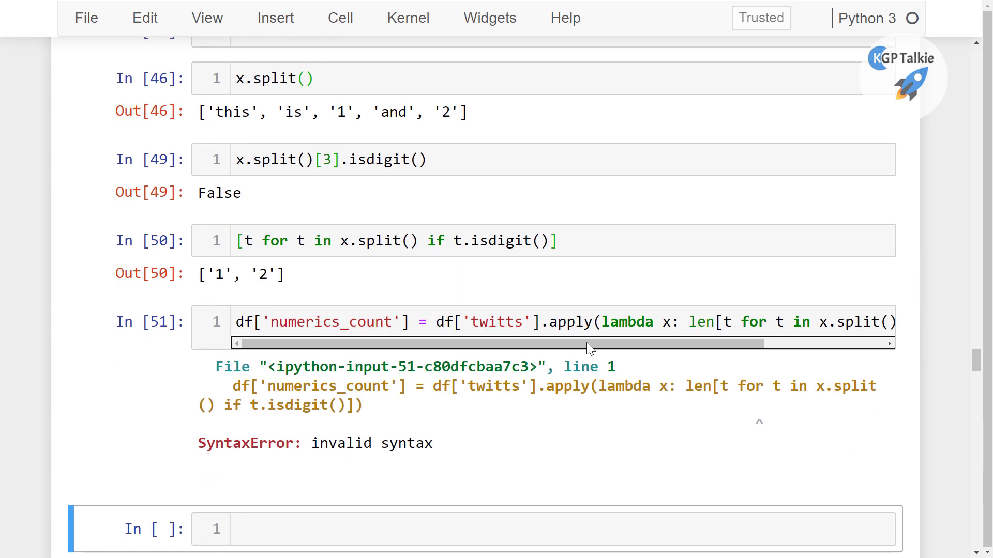
drag(699, 344, 824, 344)
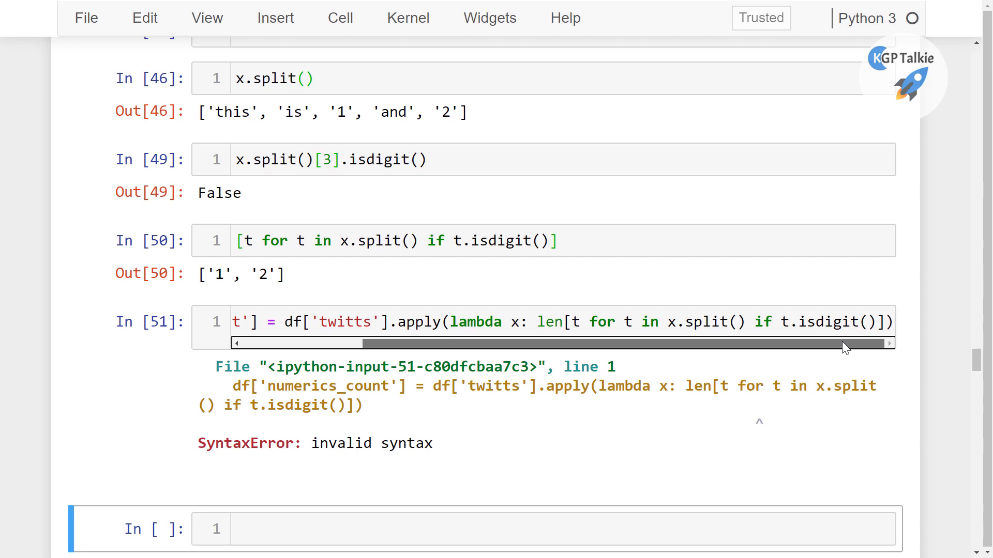
drag(839, 342, 843, 342)
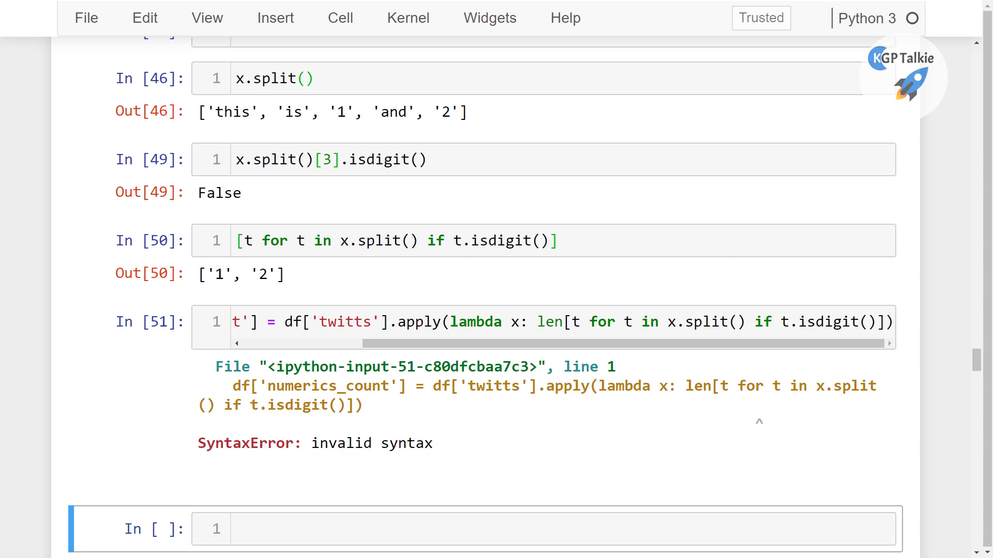
Replace len[ with len( around the comprehension and rerun the numerics_count cell.
click(566, 324)
text(()
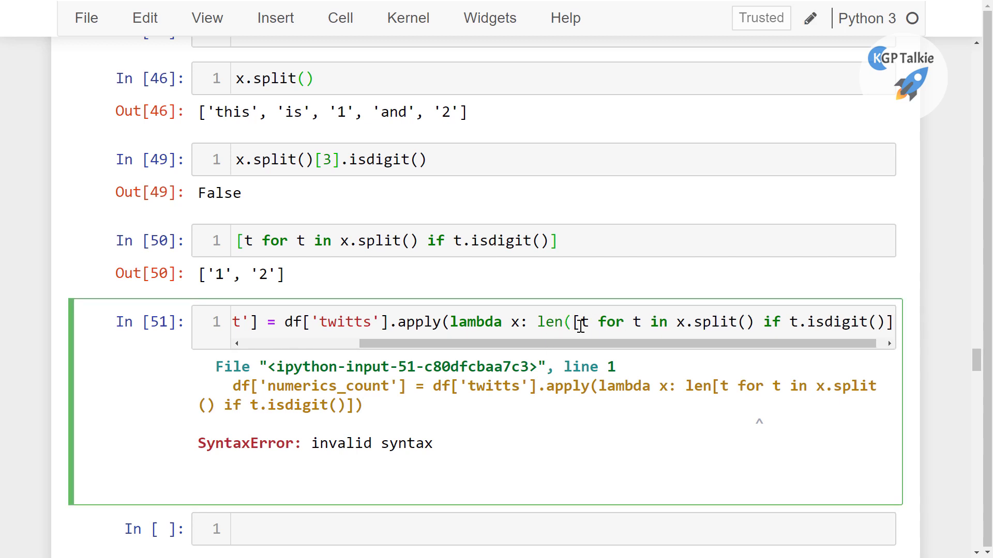
click(890, 322)
text())
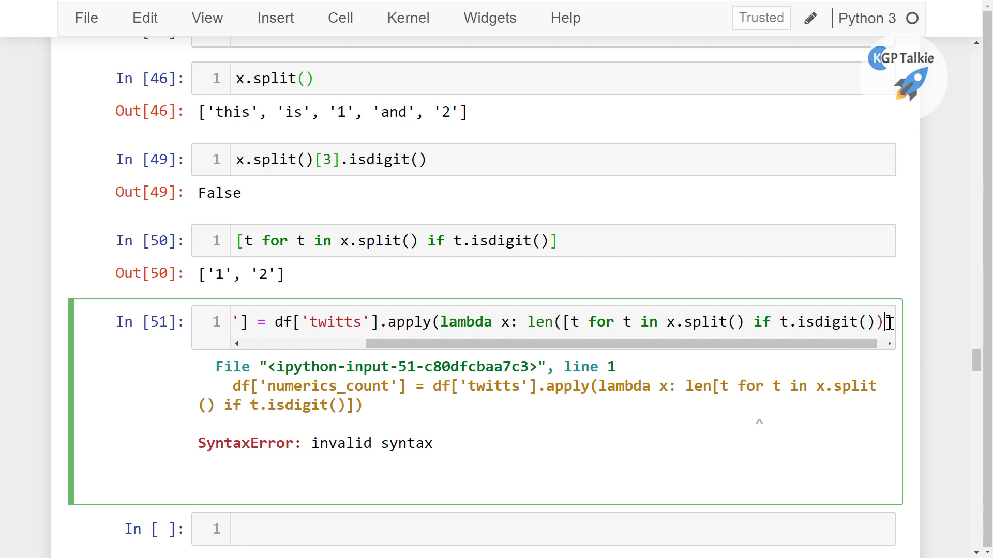
key(shift+Return)
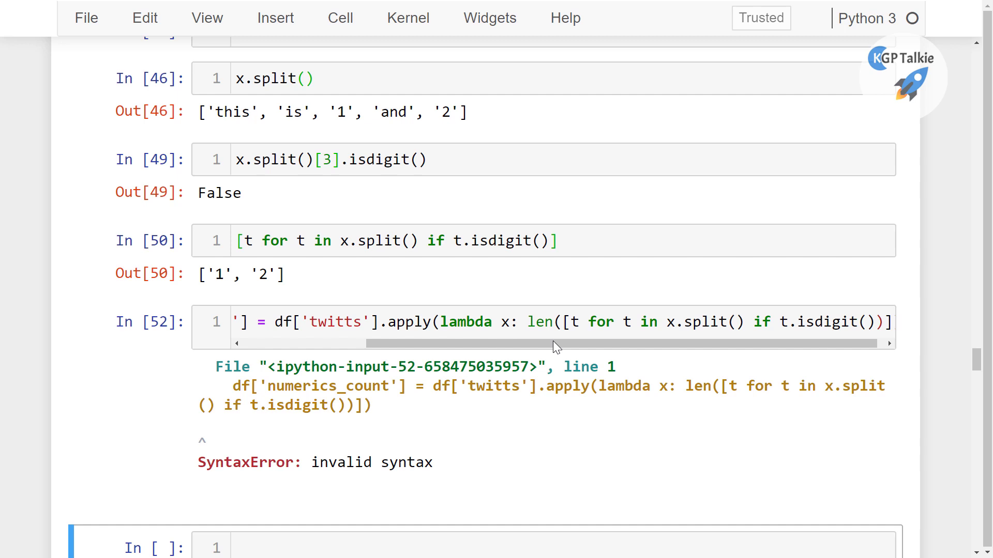
Add the missing closing parenthesis so the numerics_count line runs cleanly.
click(874, 322)
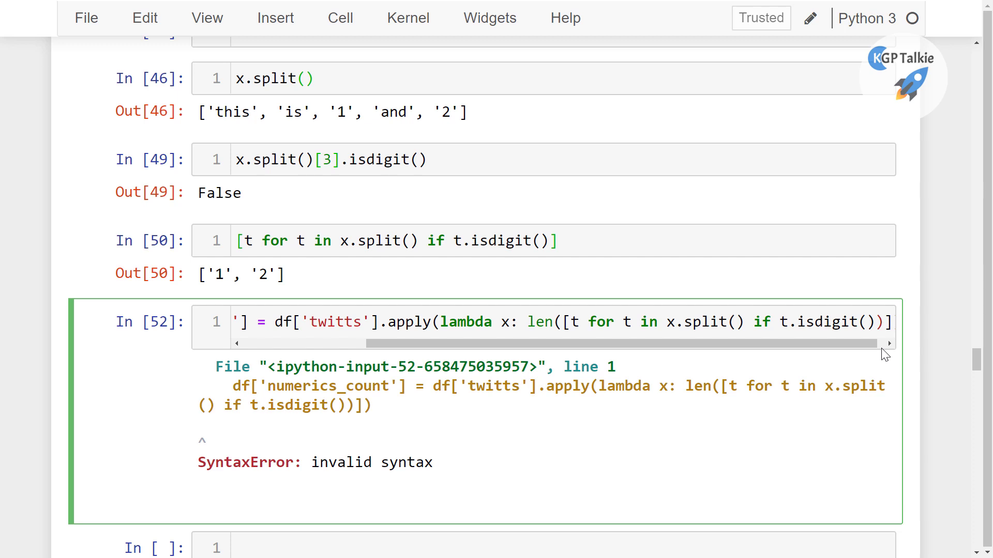
key(Left)
click(883, 321)
key(Right)
text())
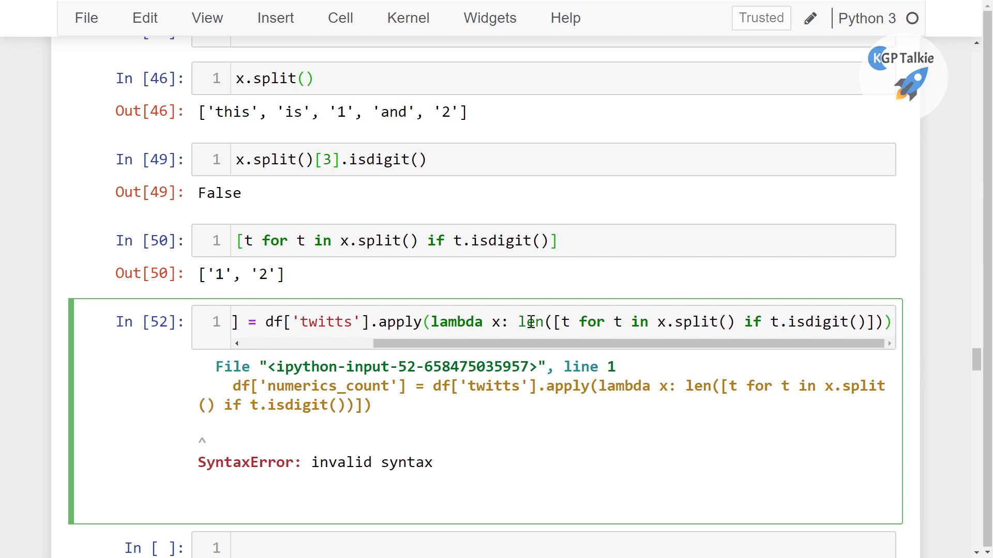
key(shift+Return)
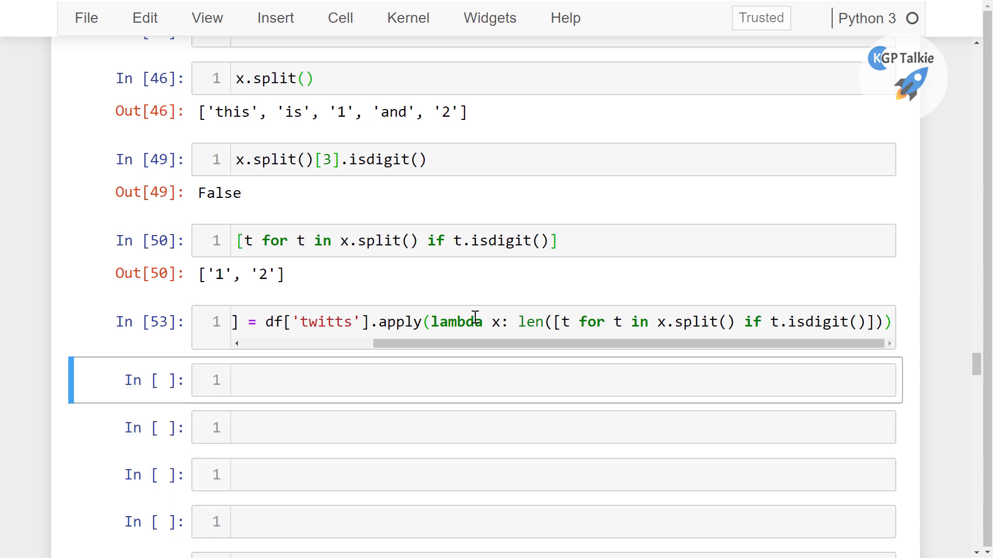
drag(452, 344, 317, 366)
Run df.sample(5), then rerun it twice for fresh random rows showing numerics_count.
click(318, 379)
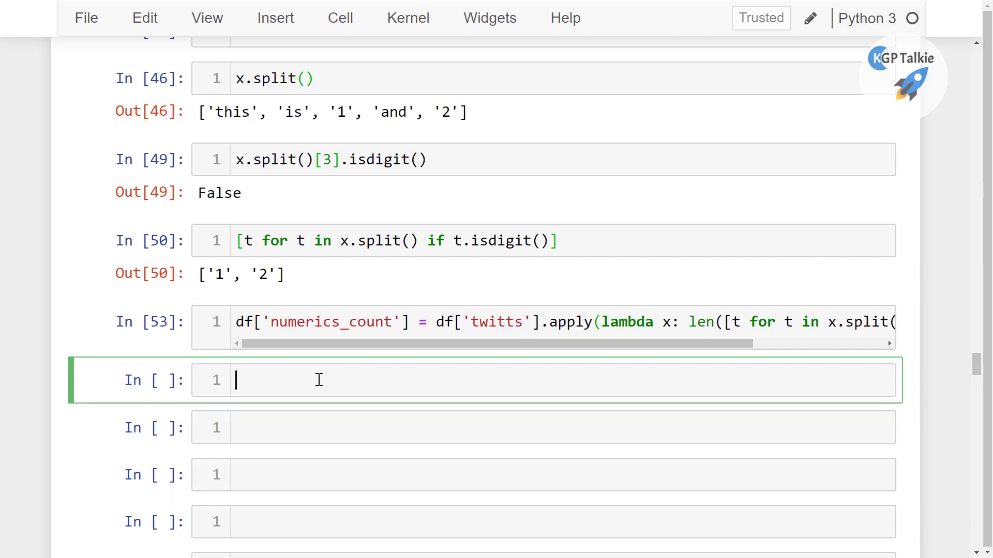
text(df.samp)
text(le(5)
key(shift+Return)
scroll(303, 308, down, 3)
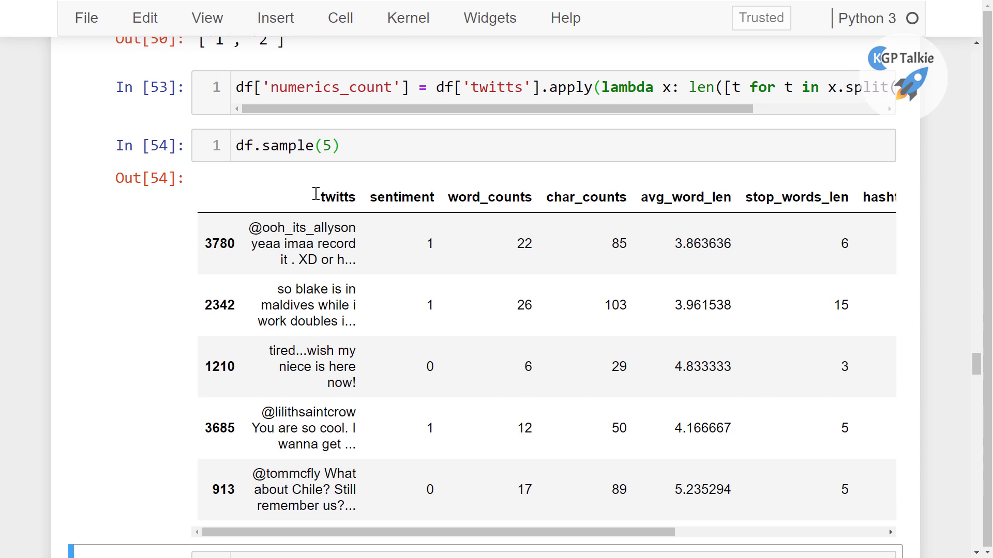
drag(583, 536, 833, 525)
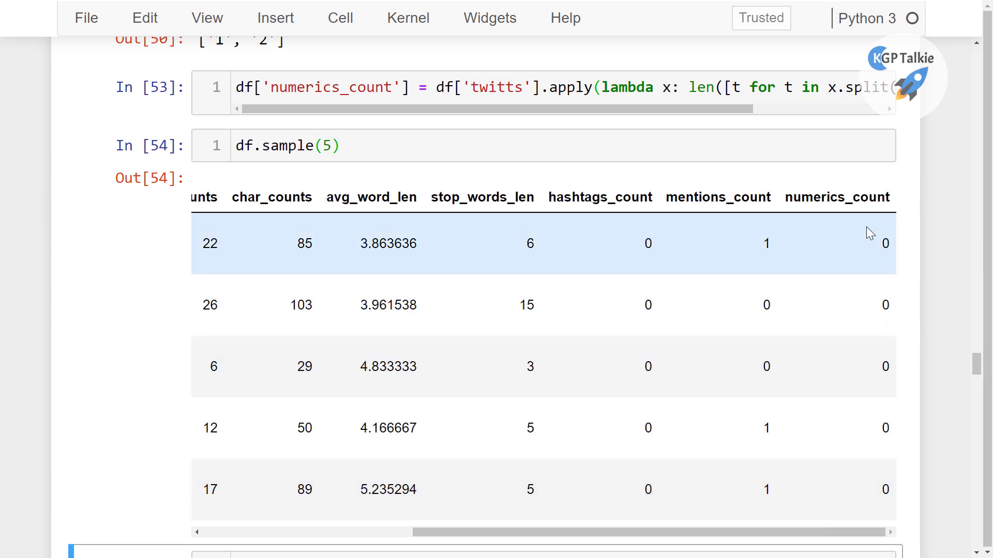
click(651, 139)
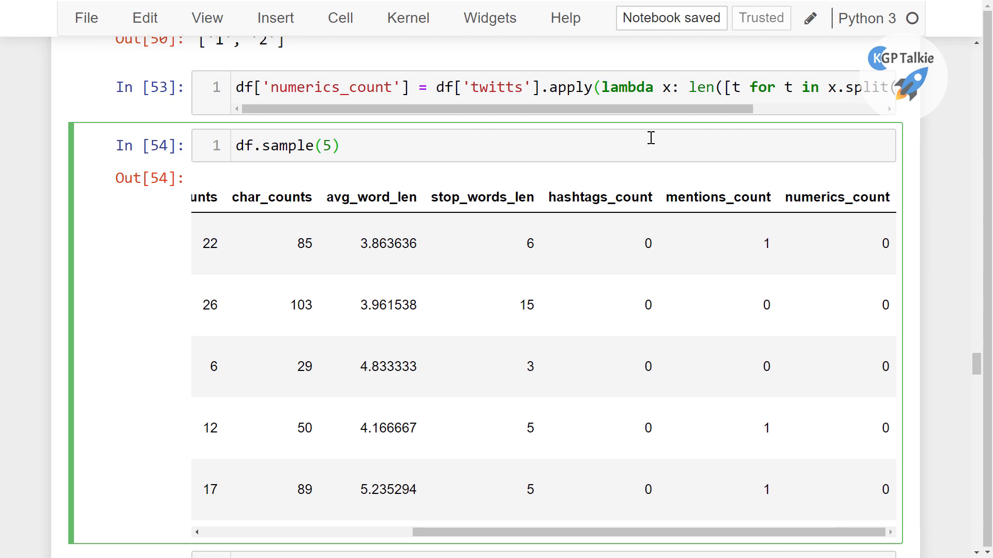
key(ctrl+Return)
scroll(714, 243, down, 3)
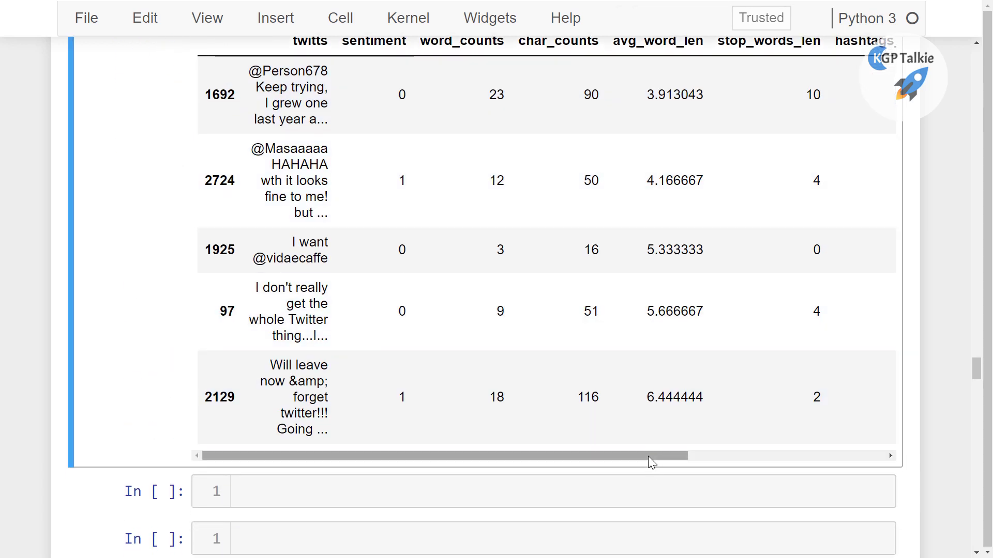
drag(650, 457, 906, 452)
scroll(917, 372, up, 2)
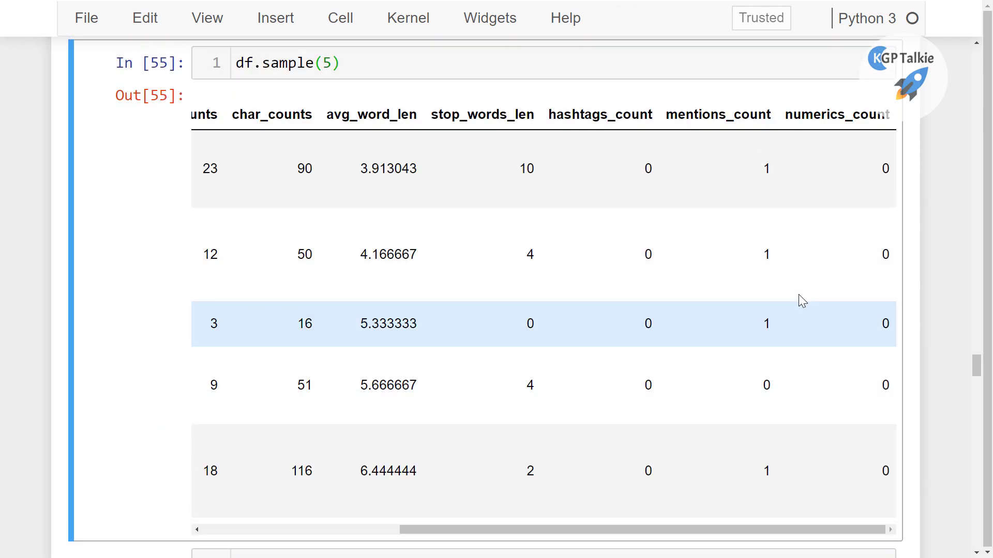
click(509, 72)
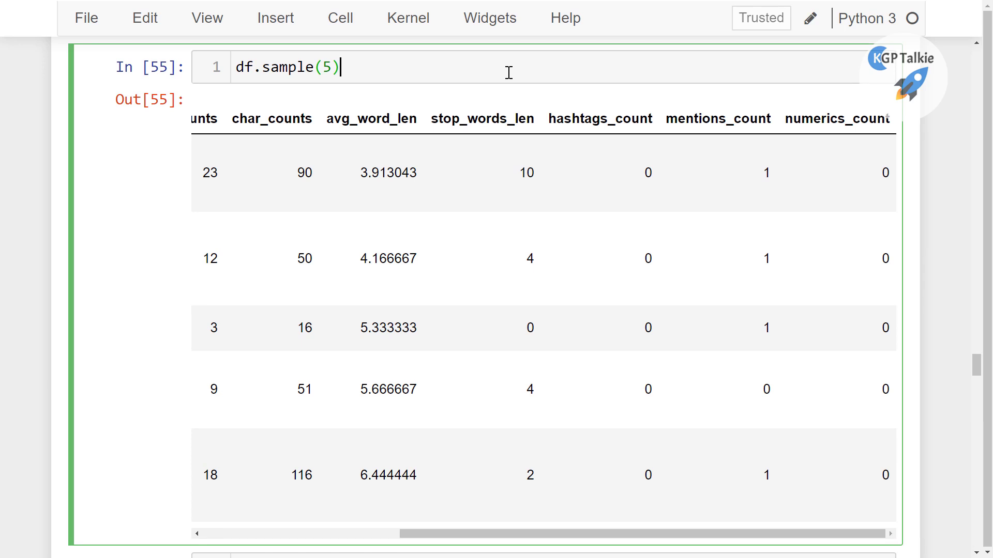
key(ctrl+Return)
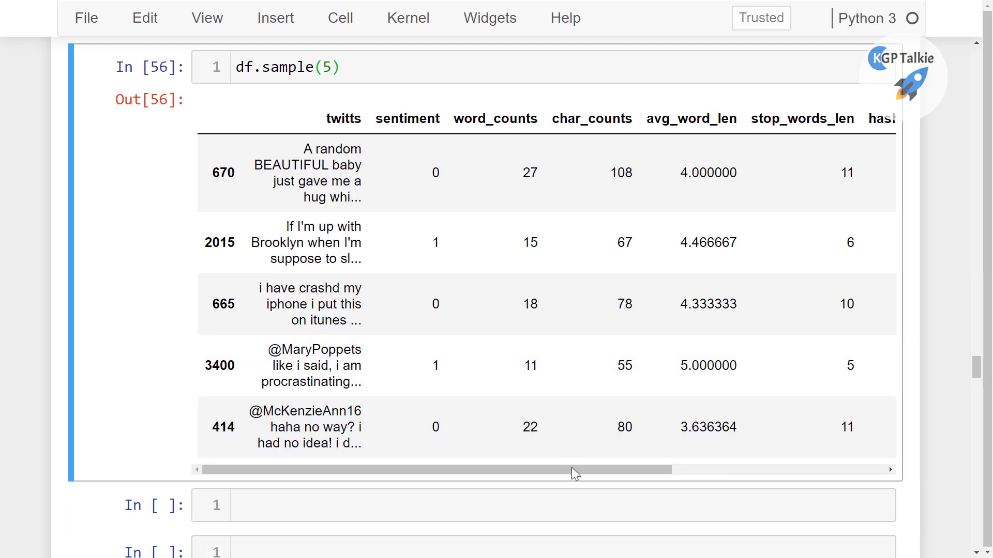
drag(574, 470, 859, 469)
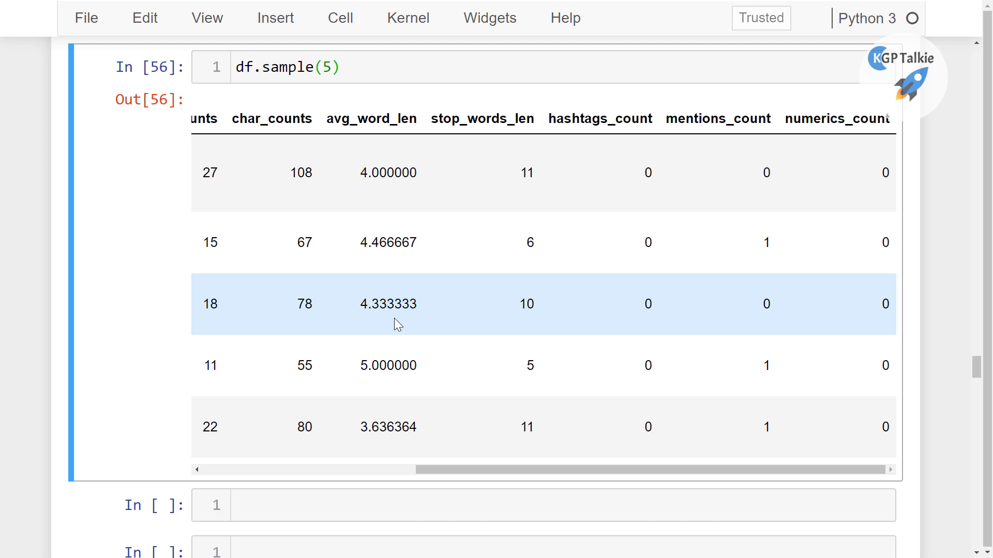
drag(553, 469, 349, 470)
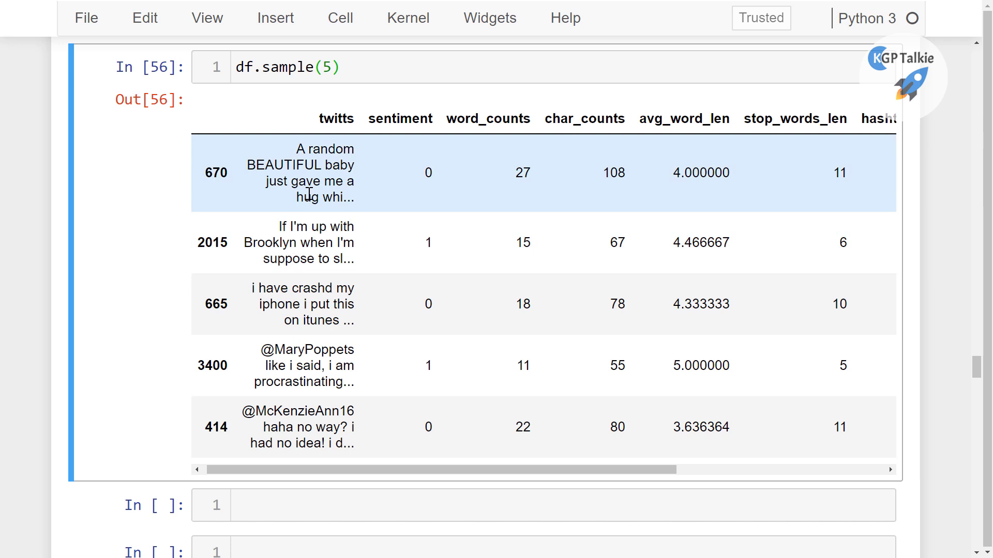
drag(354, 413, 339, 413)
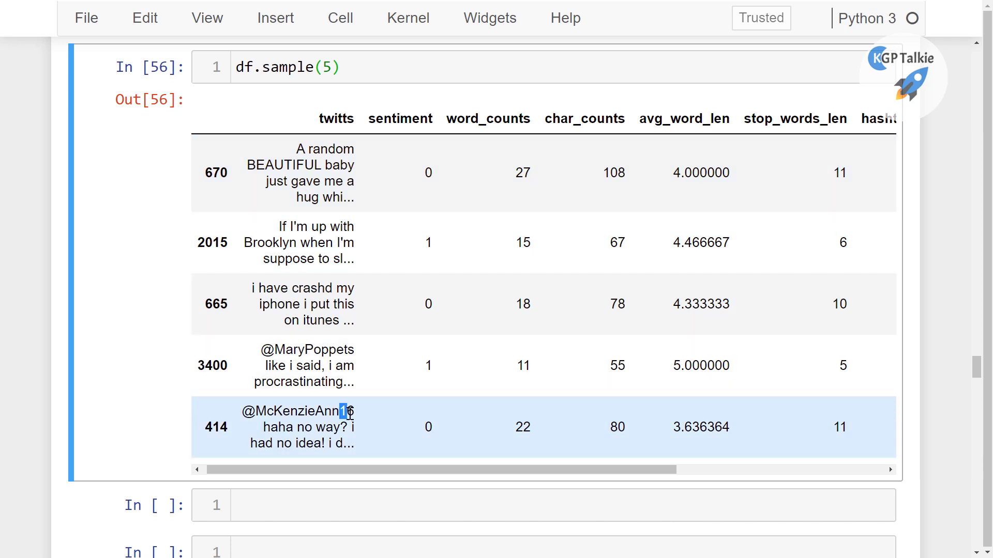
drag(257, 415, 355, 415)
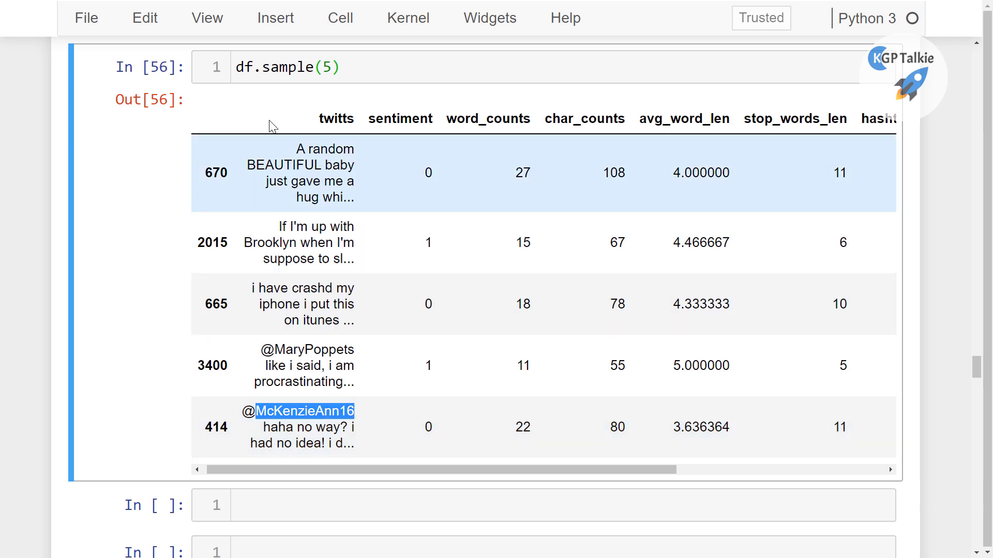
click(374, 80)
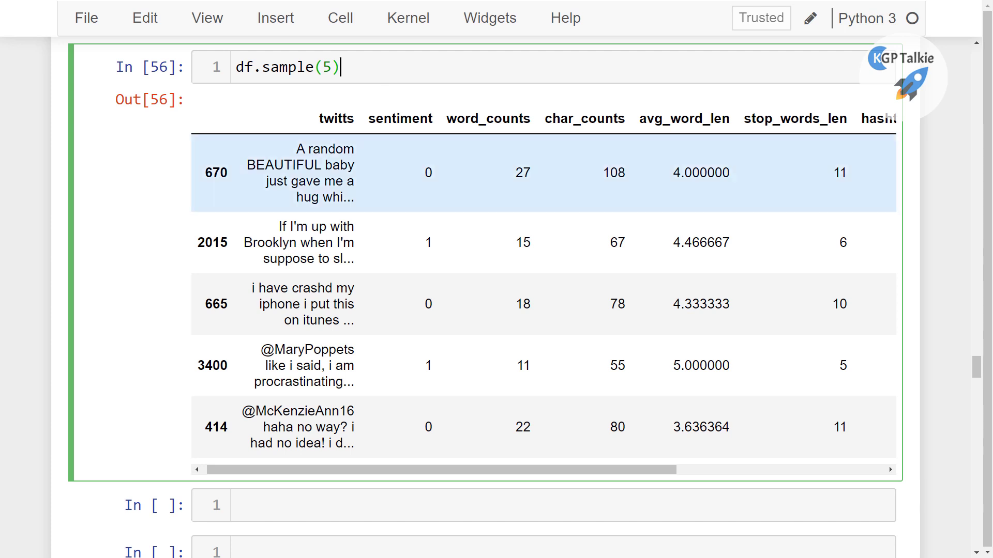
scroll(265, 279, down, 2)
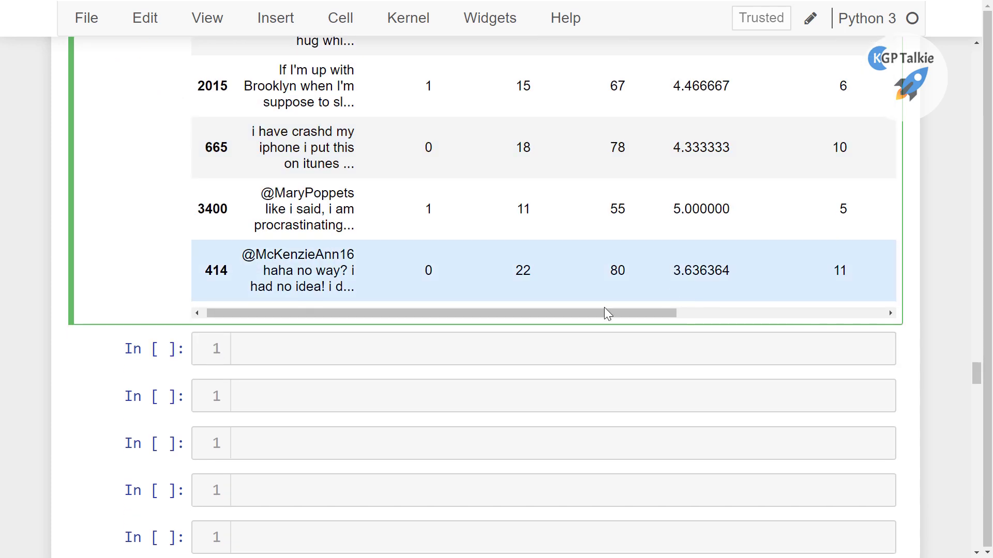